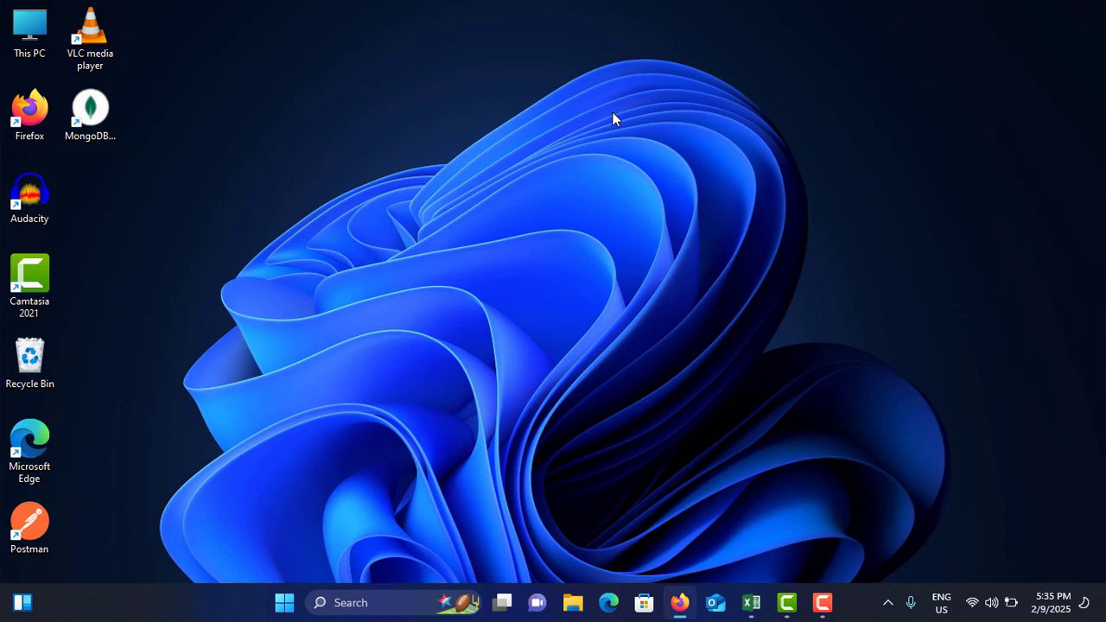
Step: View the list of other trouble-shooters in the Windows system settings, and close the settings
left_click(285, 605)
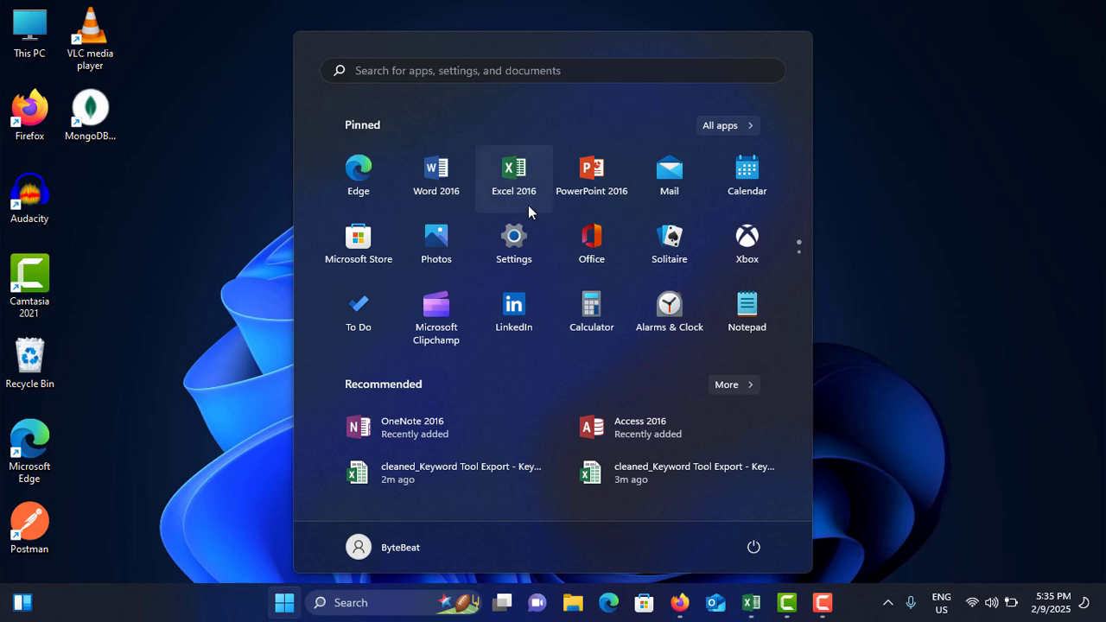
left_click(515, 238)
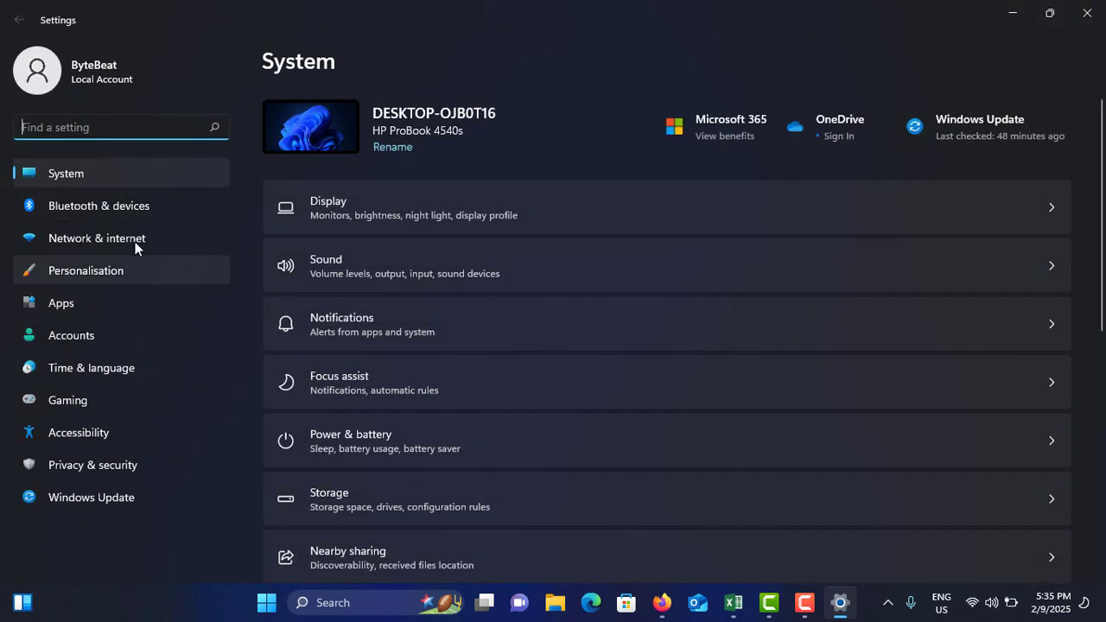
left_click(84, 174)
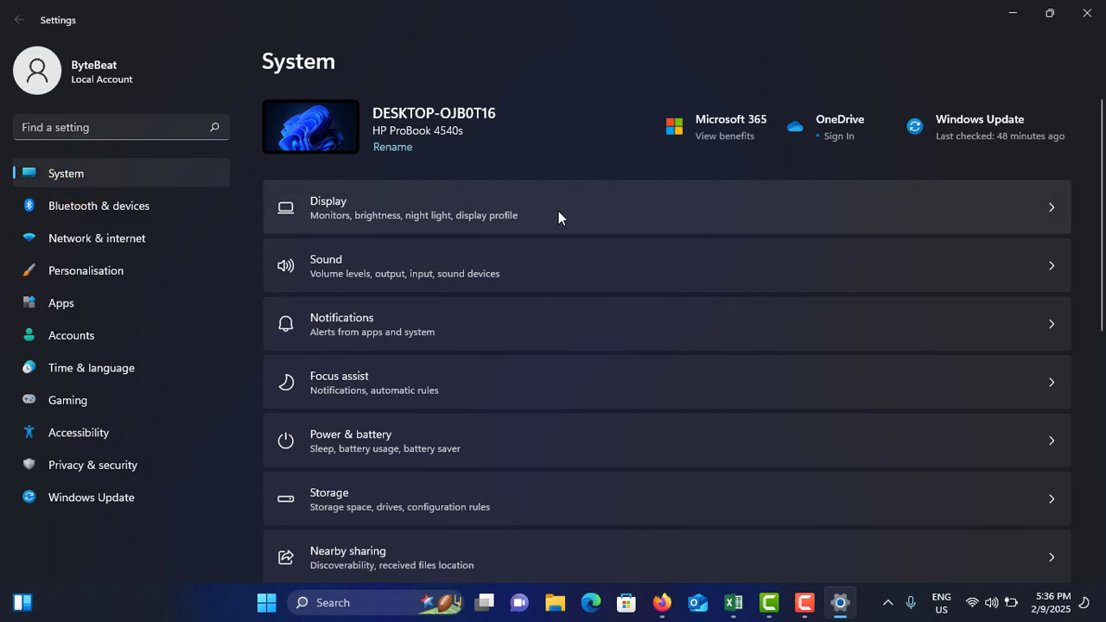
scroll(548, 252, "down", 5)
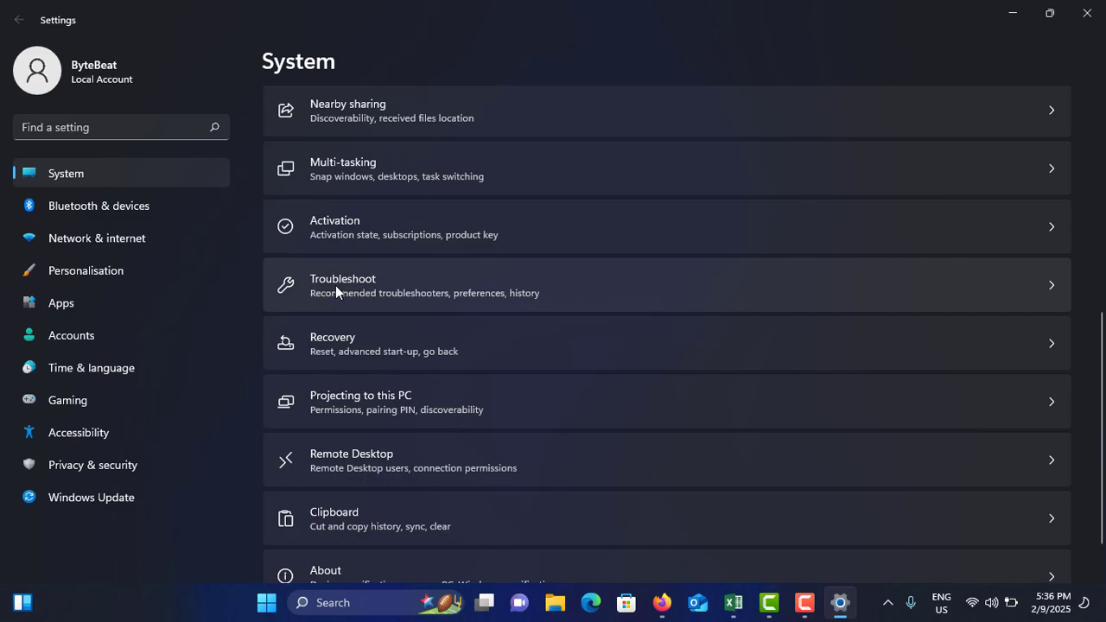
left_click(351, 279)
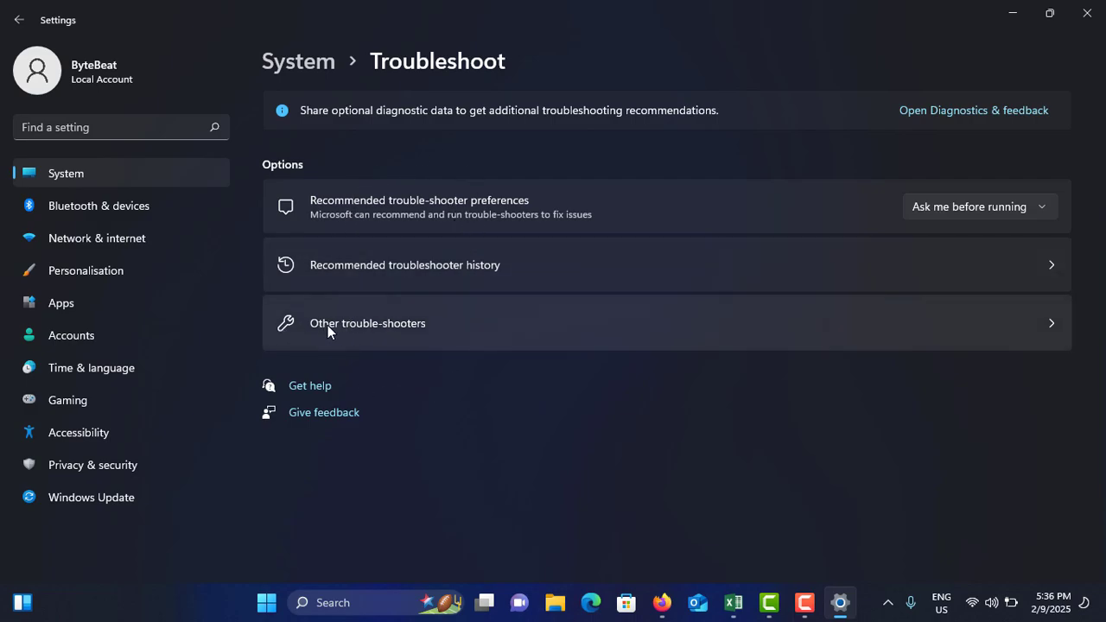
left_click(400, 327)
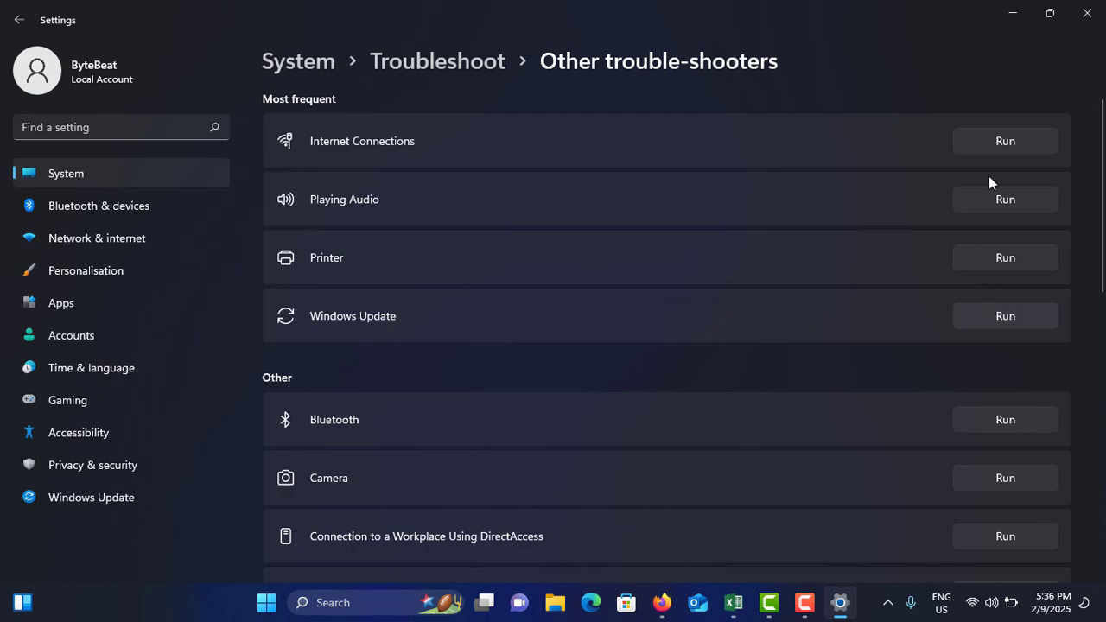
left_click(1085, 14)
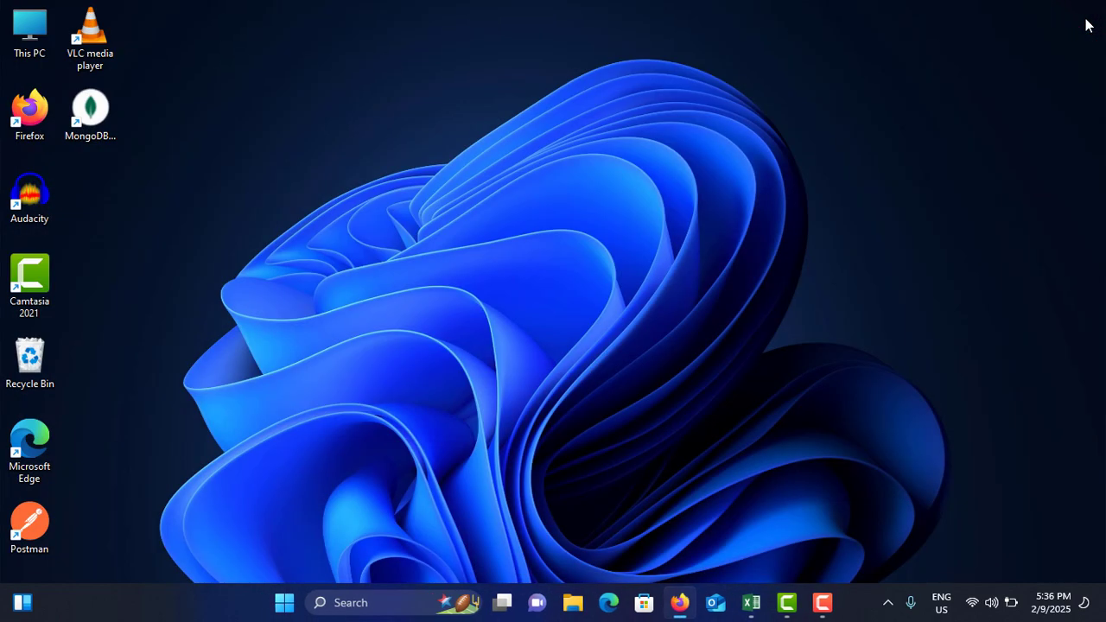
Step: Check the Wi-Fi connection status in the quick settings
left_click(973, 605)
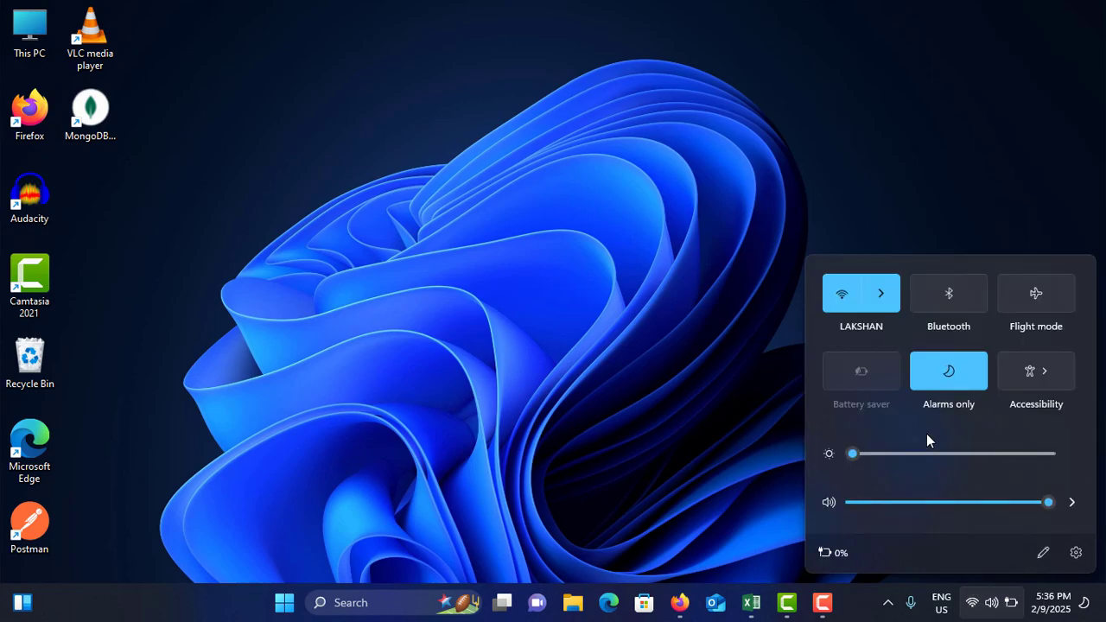
left_click(881, 295)
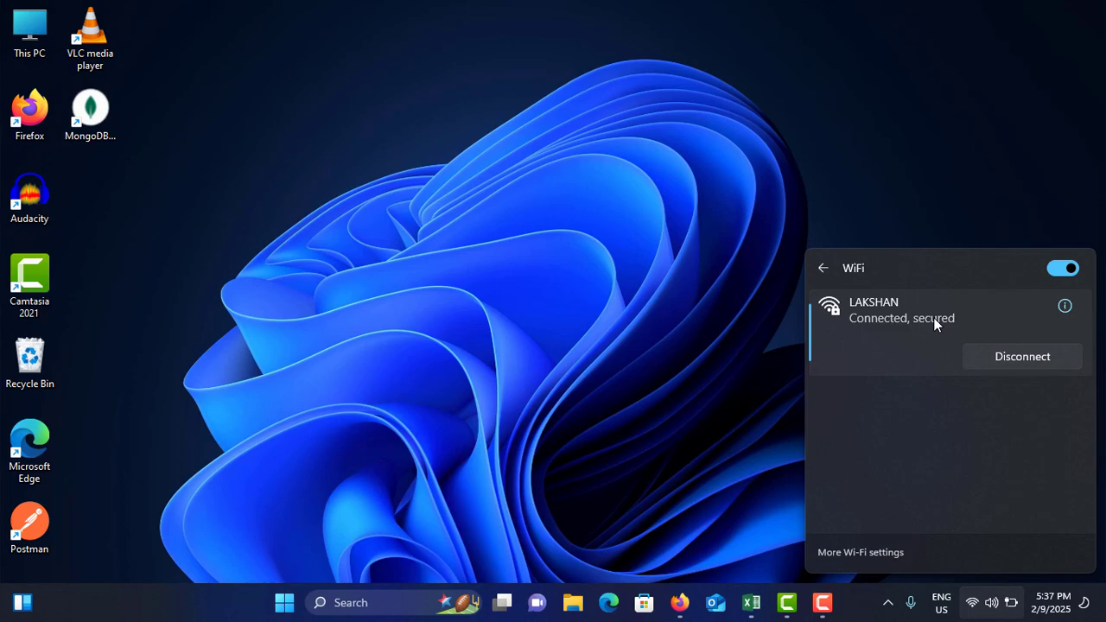
left_click(848, 185)
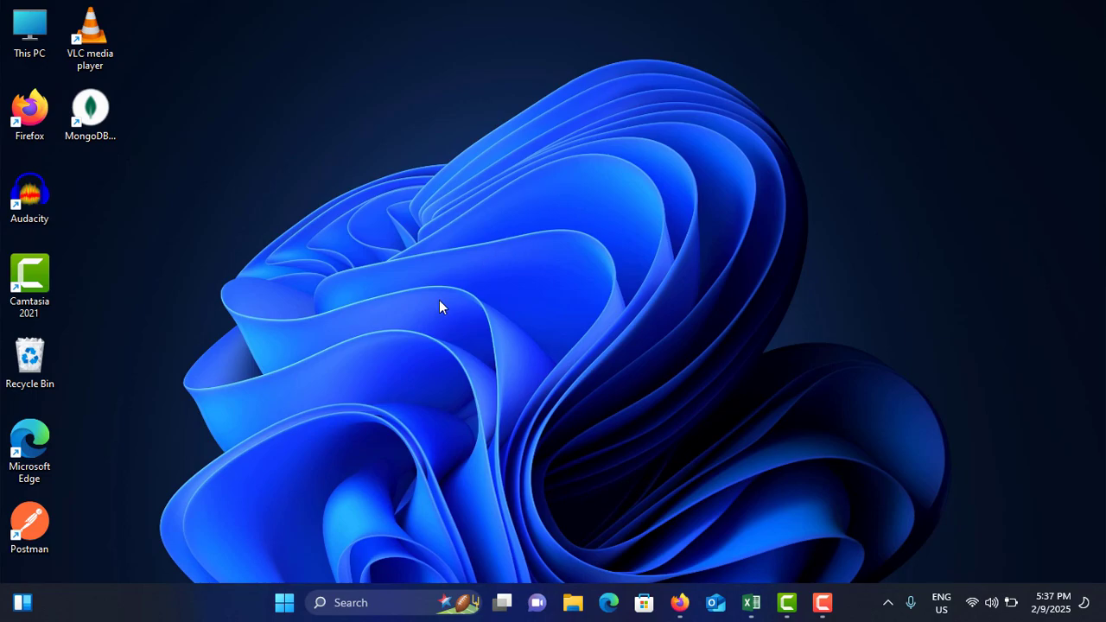
Step: Show the computer's power options, including Restart, and dismiss them without restarting
left_click(284, 603)
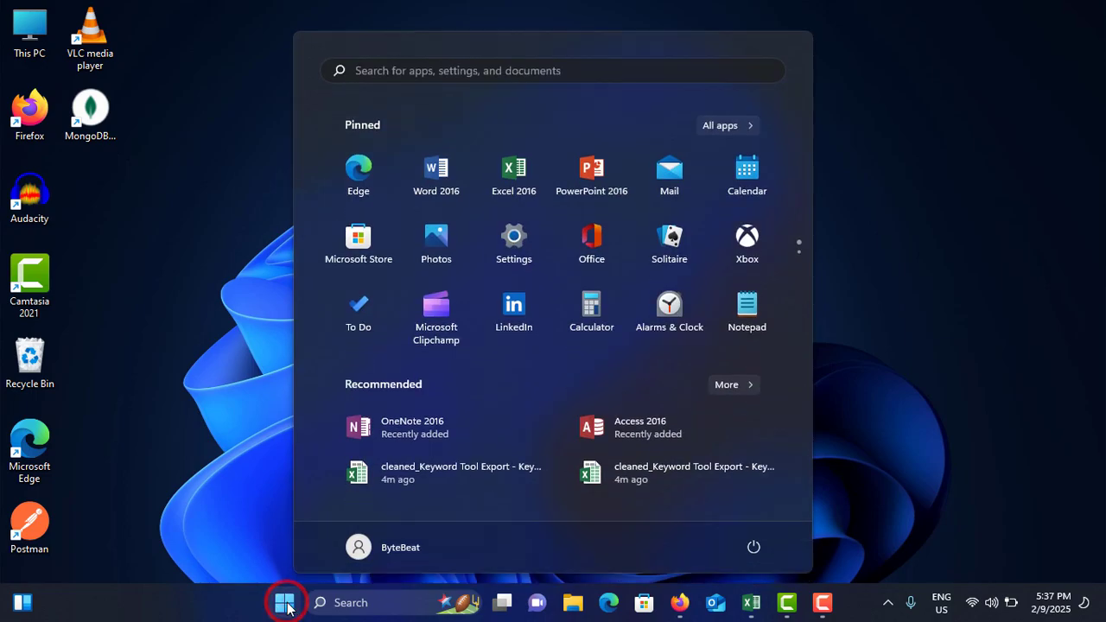
left_click(751, 548)
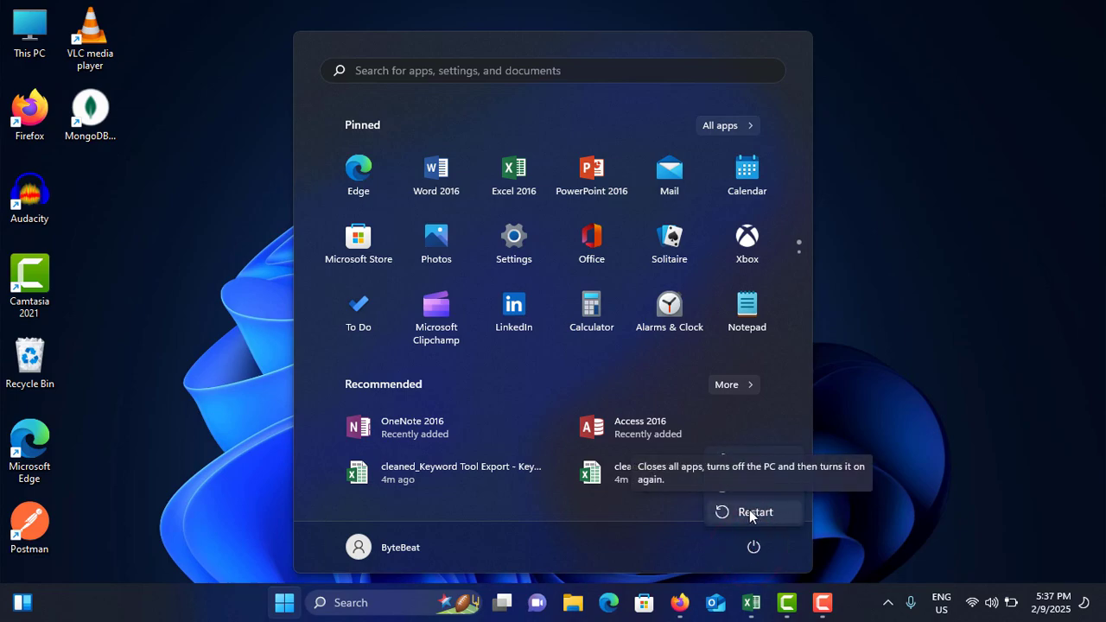
left_click(887, 357)
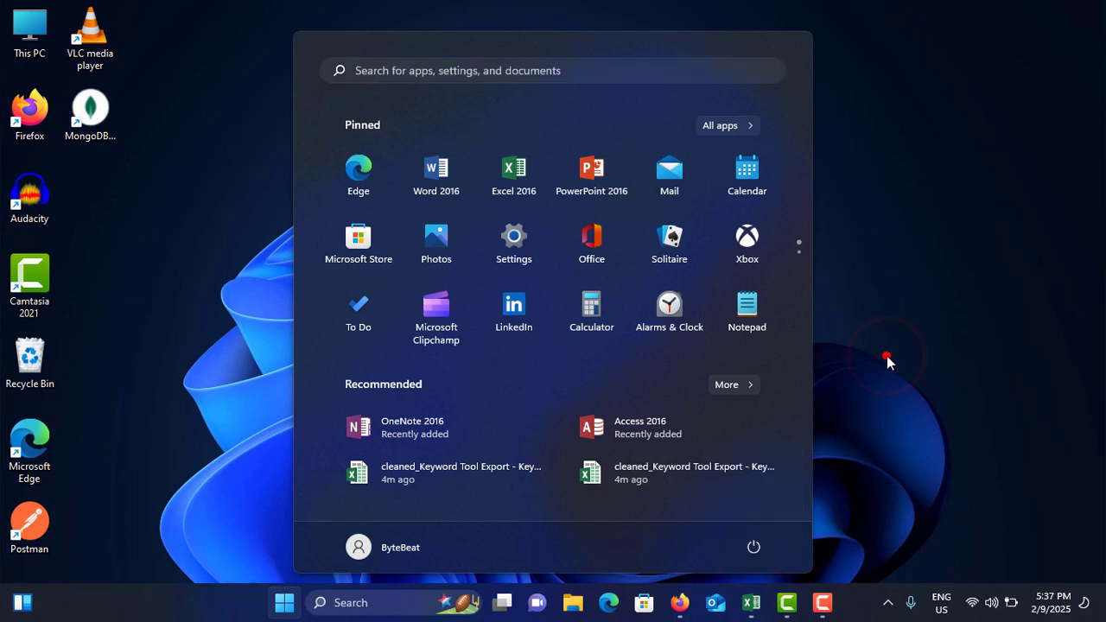
left_click(887, 357)
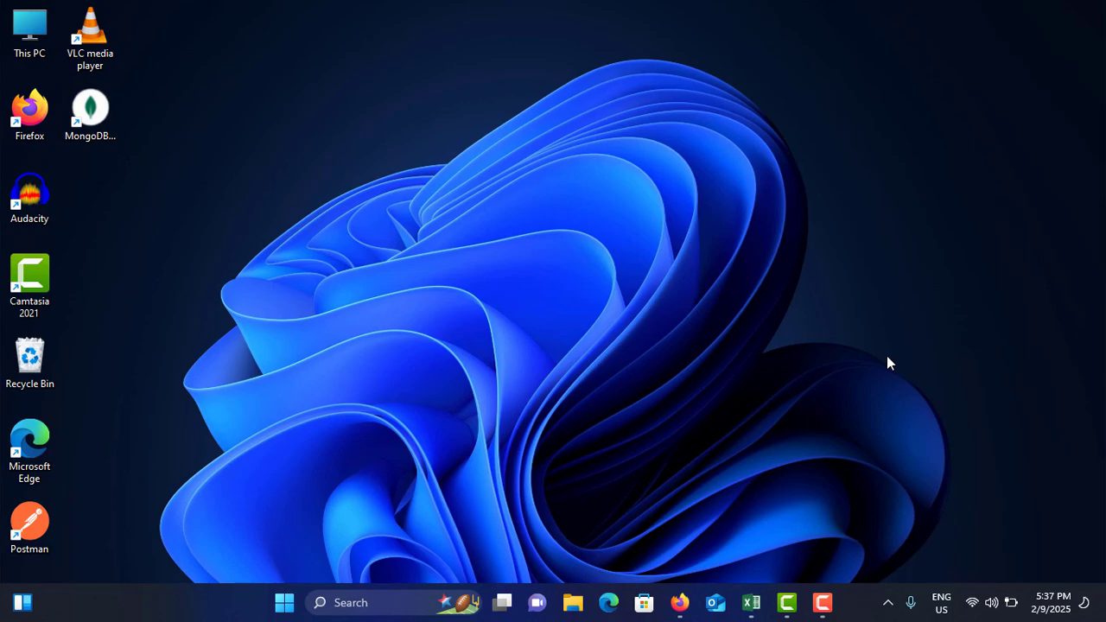
left_click(581, 388)
key("super+r")
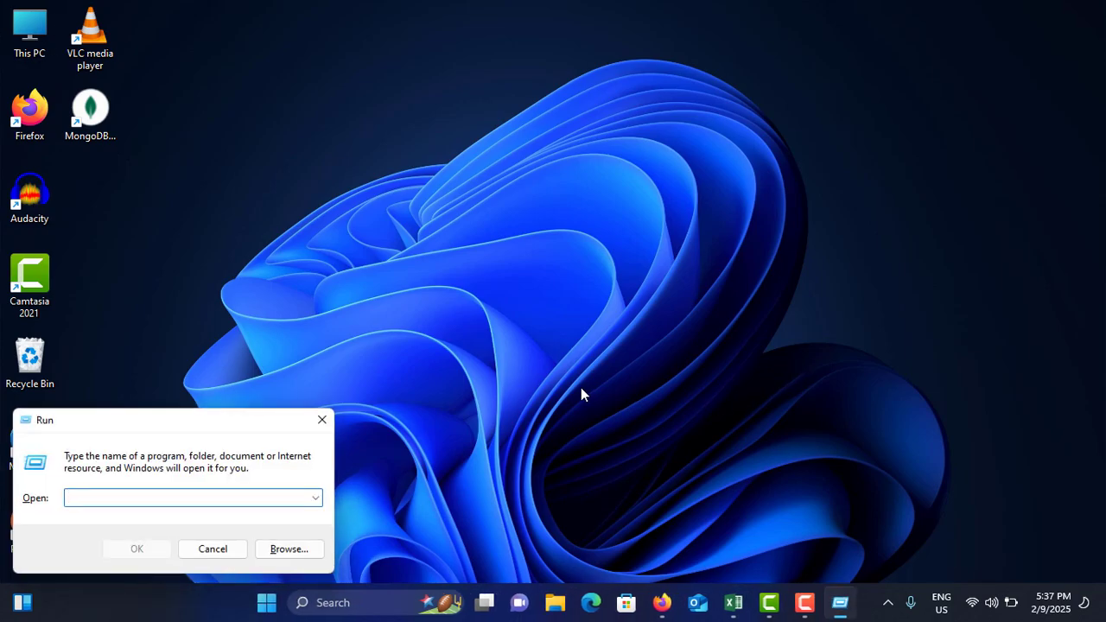
left_click_drag(239, 420, 294, 424)
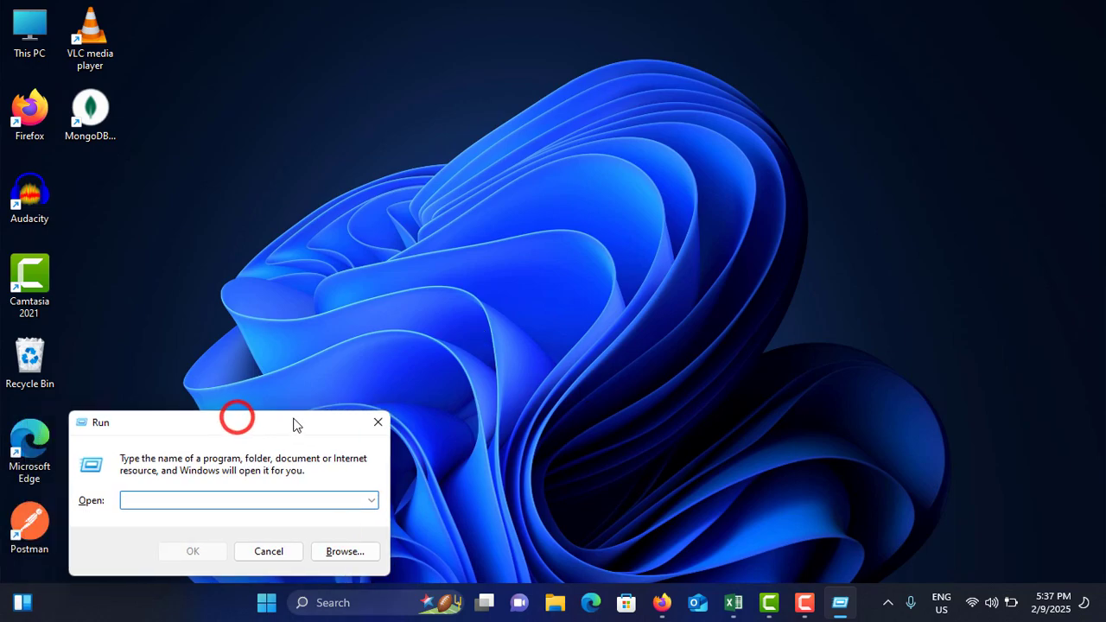
left_click(376, 426)
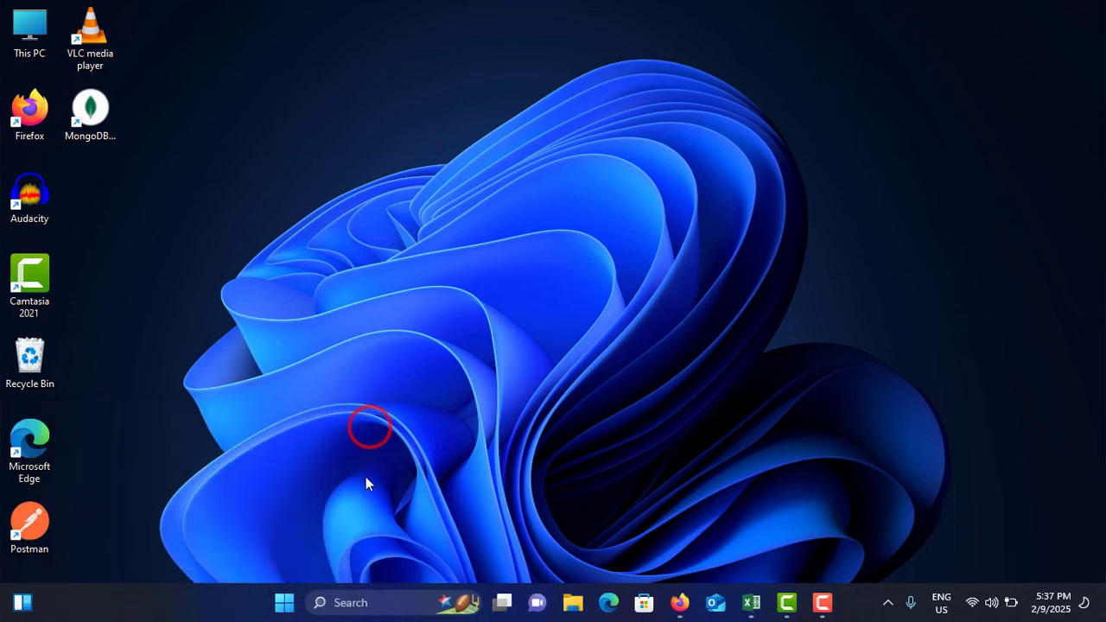
Step: Find the Run app through search, execute wsreset.exe to reset the Microsoft Store cache, and close the Store window
left_click(348, 602)
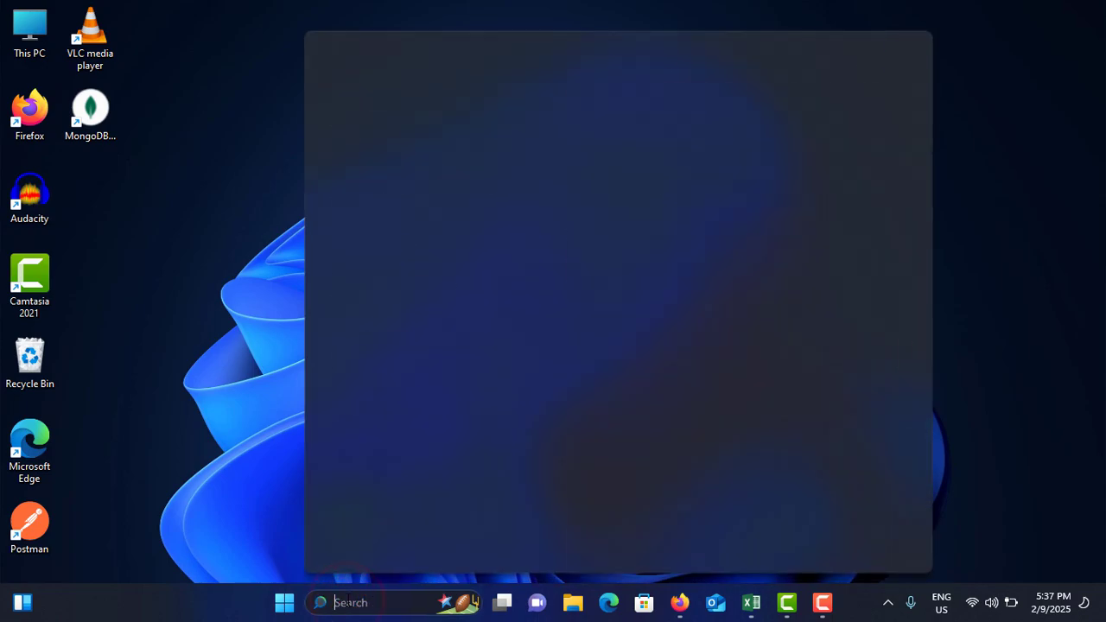
type("run")
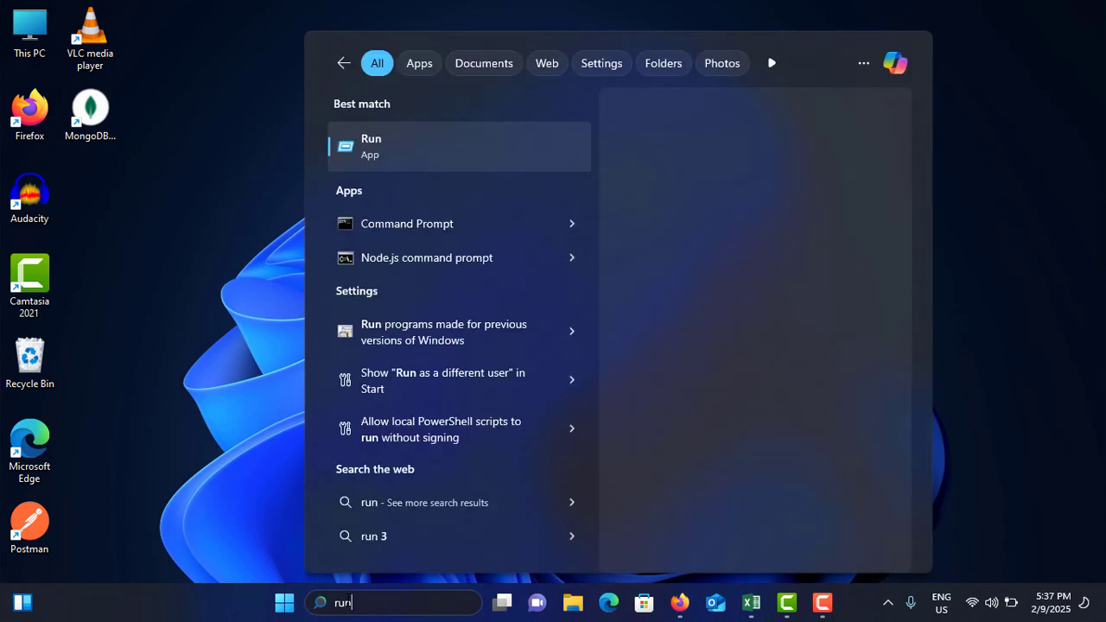
left_click(407, 153)
left_click_drag(217, 421, 548, 252)
left_click(492, 330)
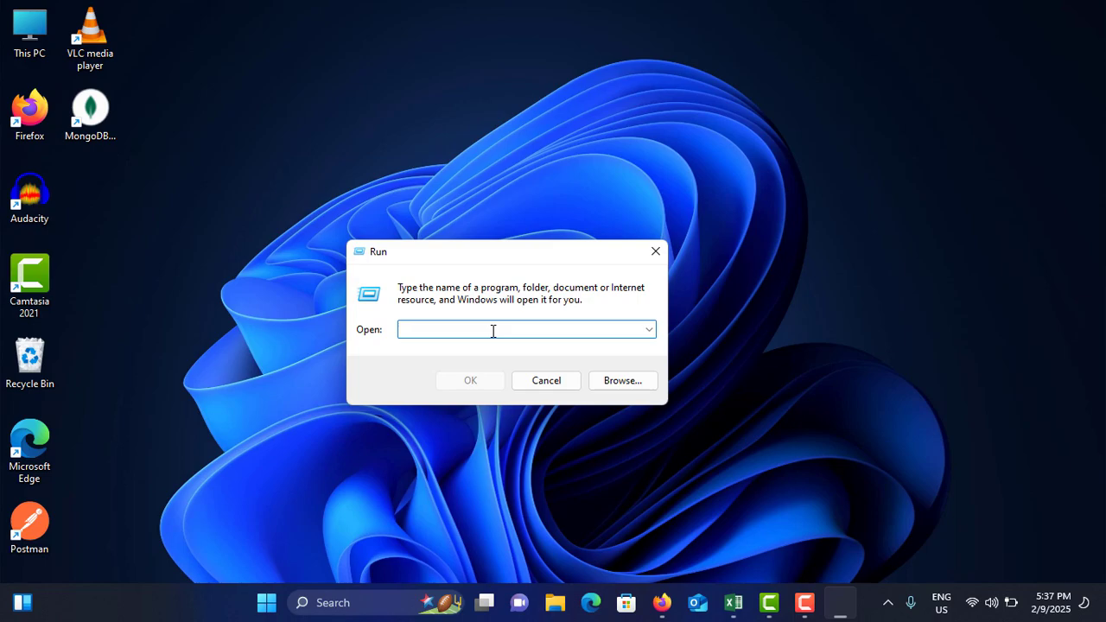
type("wsreset.exe")
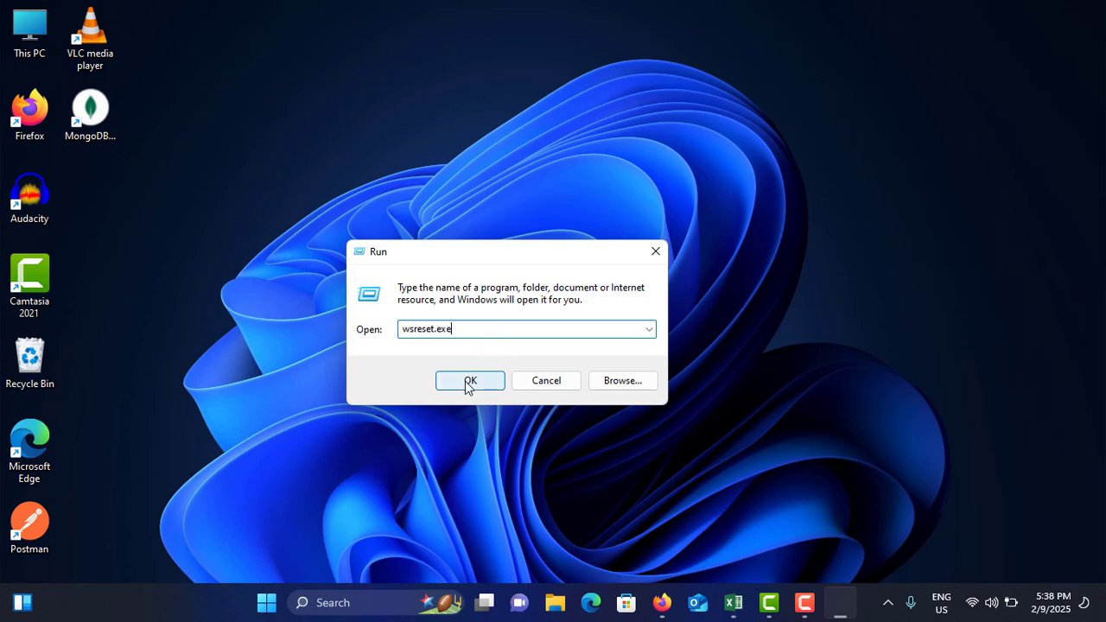
left_click(465, 381)
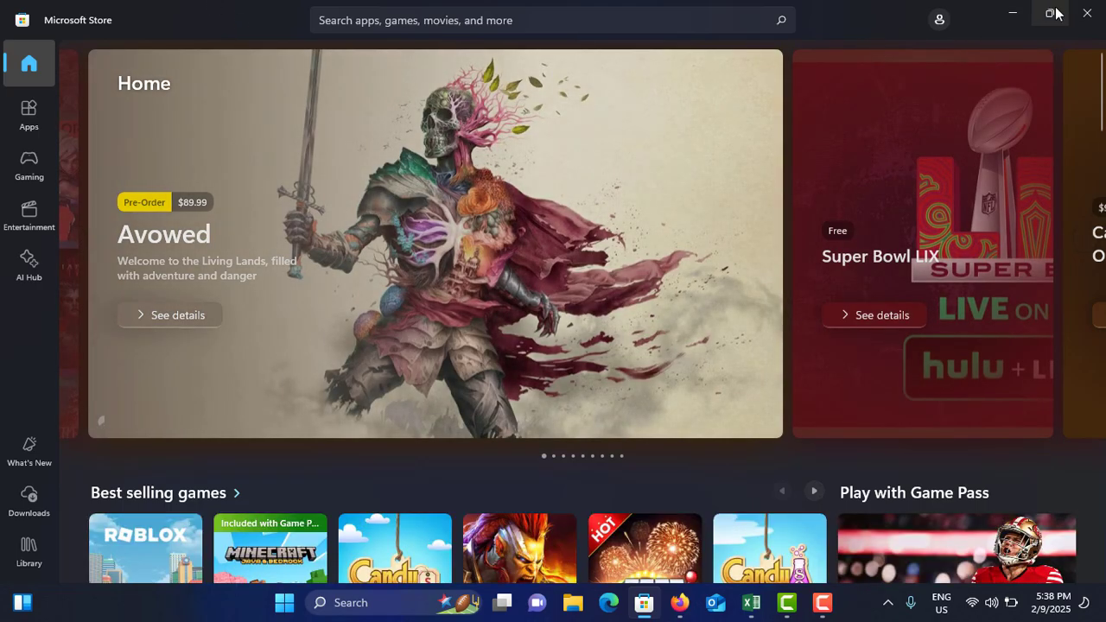
left_click(1087, 13)
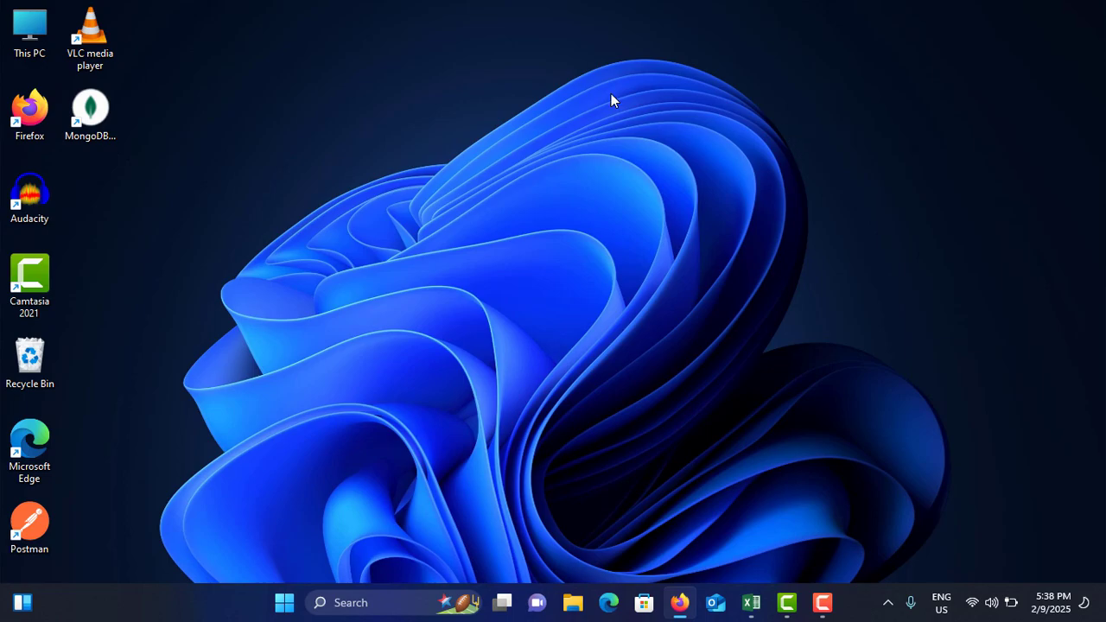
Step: Check the free space on the local drives in This PC, and close the window
left_click(29, 38)
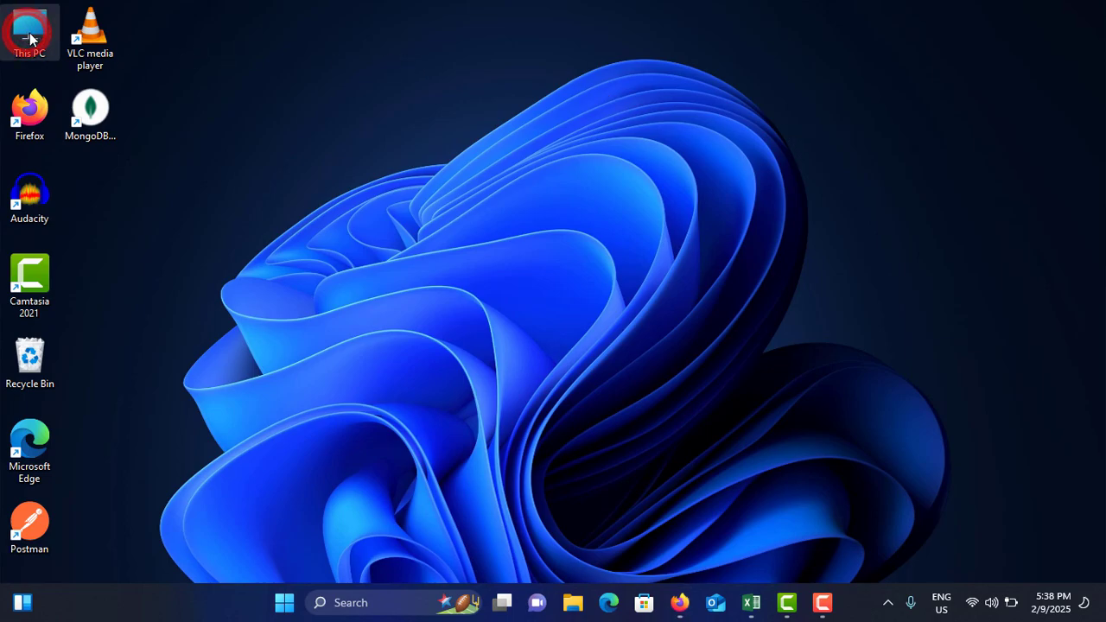
double_click(30, 36)
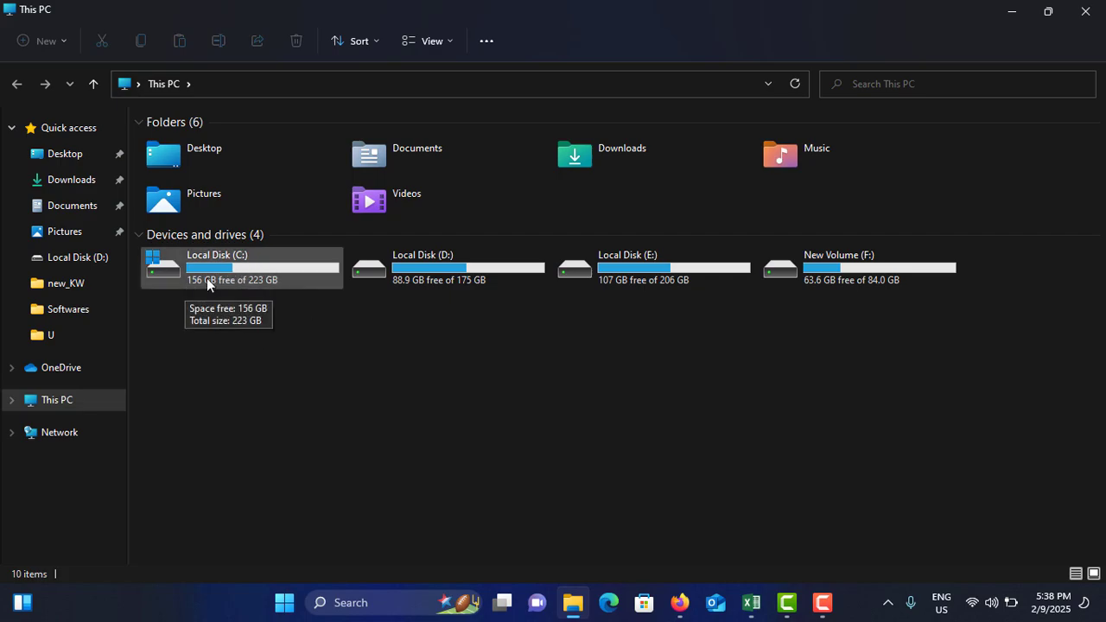
left_click(267, 365)
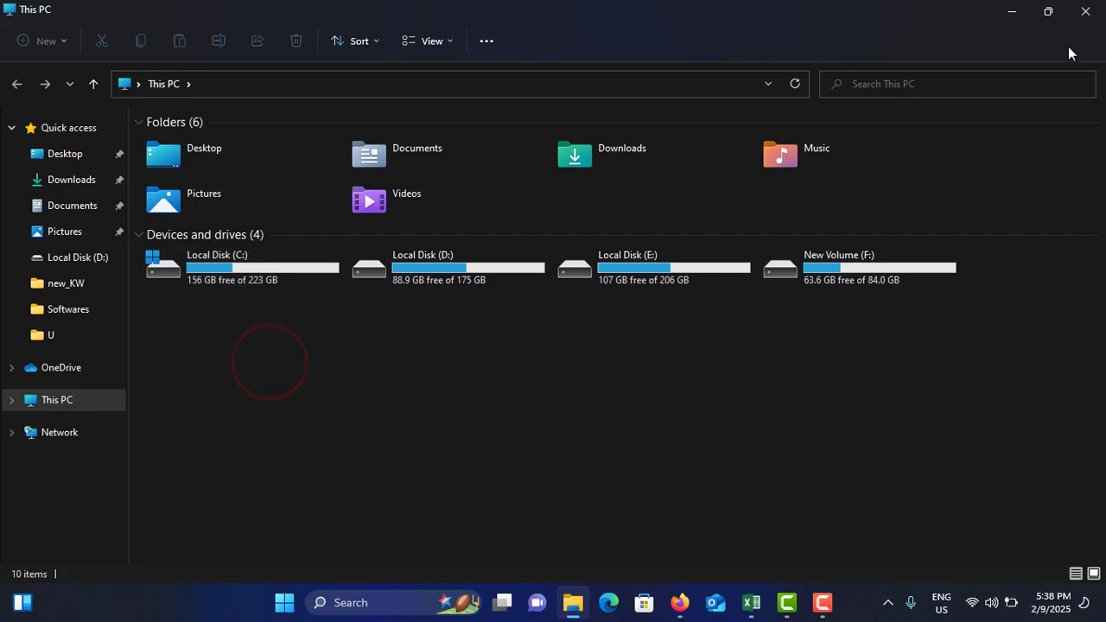
left_click(1082, 11)
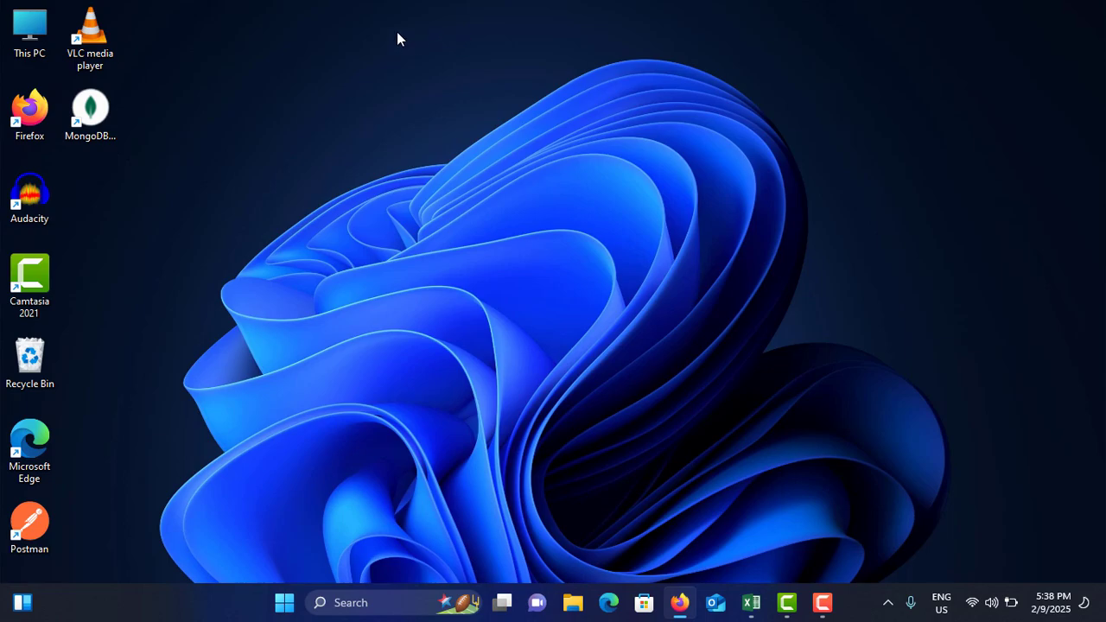
Step: Open Computer Management for This PC and show Device Manager
right_click(30, 26)
left_click(75, 71)
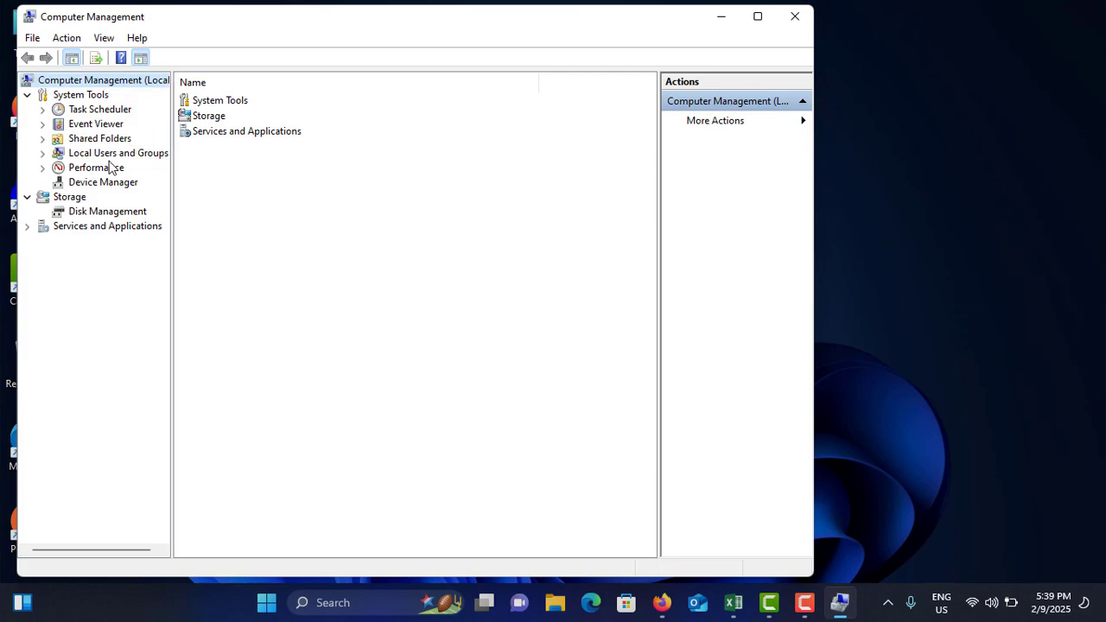
left_click(111, 183)
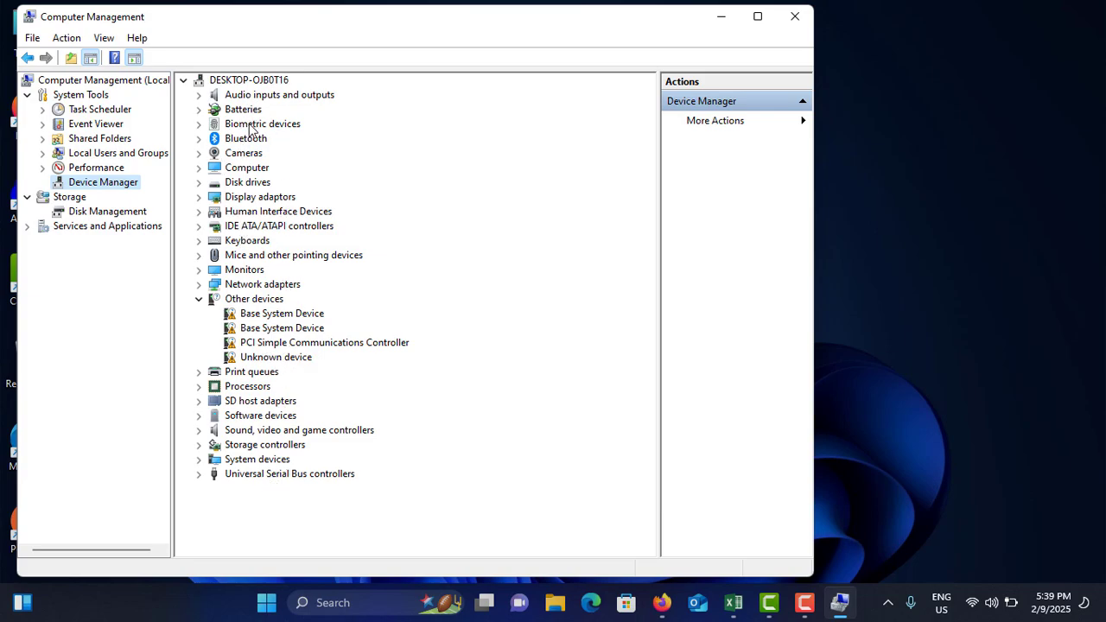
Step: Update the driver of the HID Keyboard Device with an automatic driver search, and close the wizard and Computer Management
left_click(249, 126)
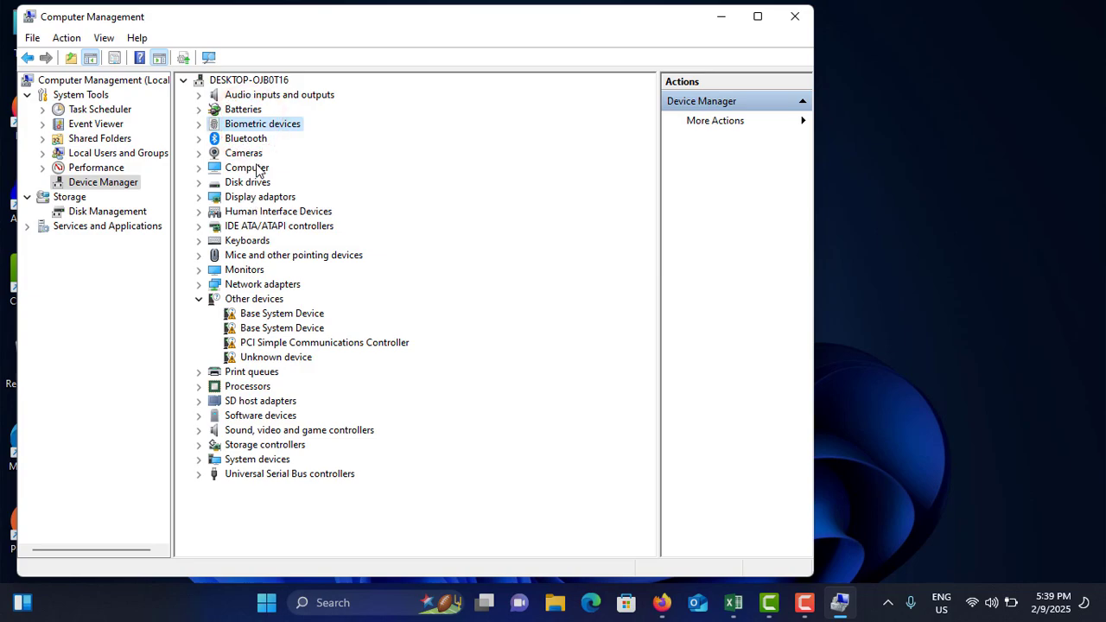
double_click(259, 242)
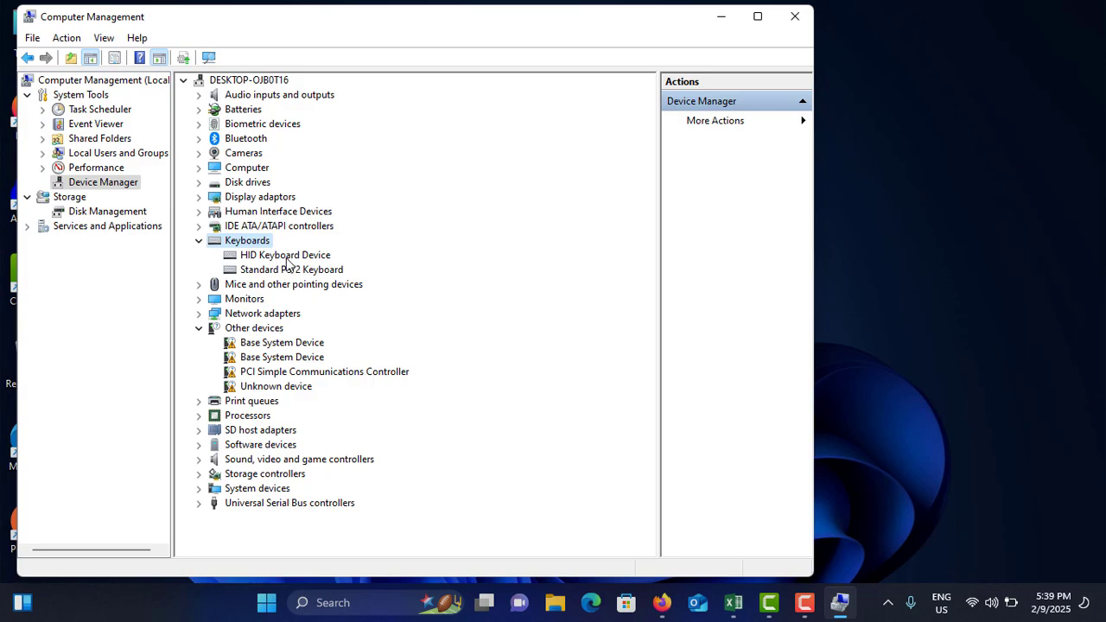
left_click(285, 258)
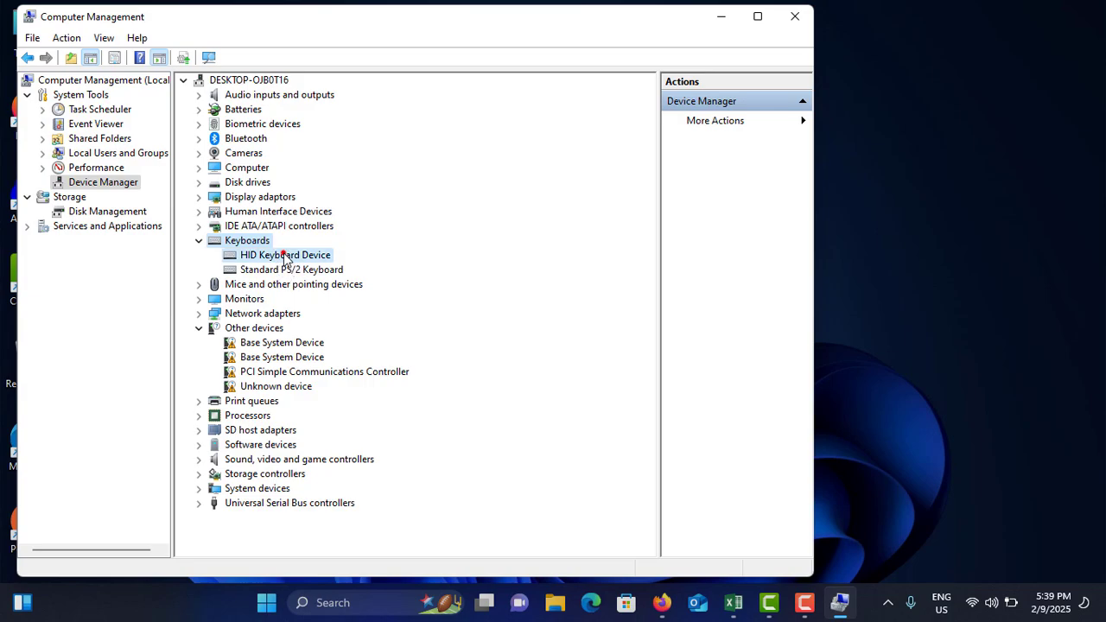
right_click(285, 257)
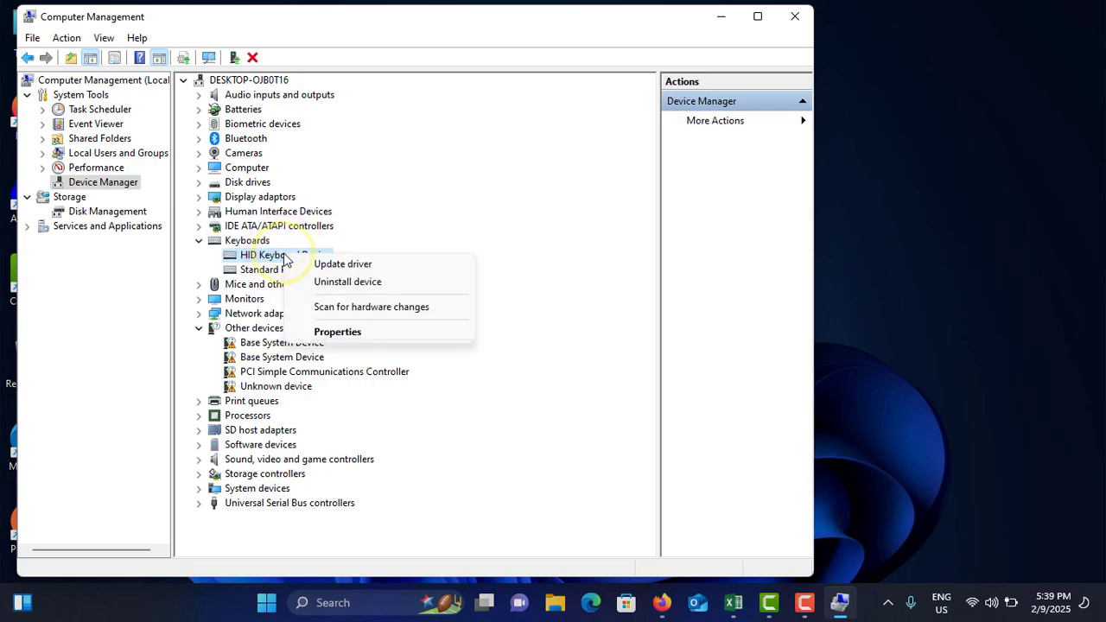
left_click(327, 263)
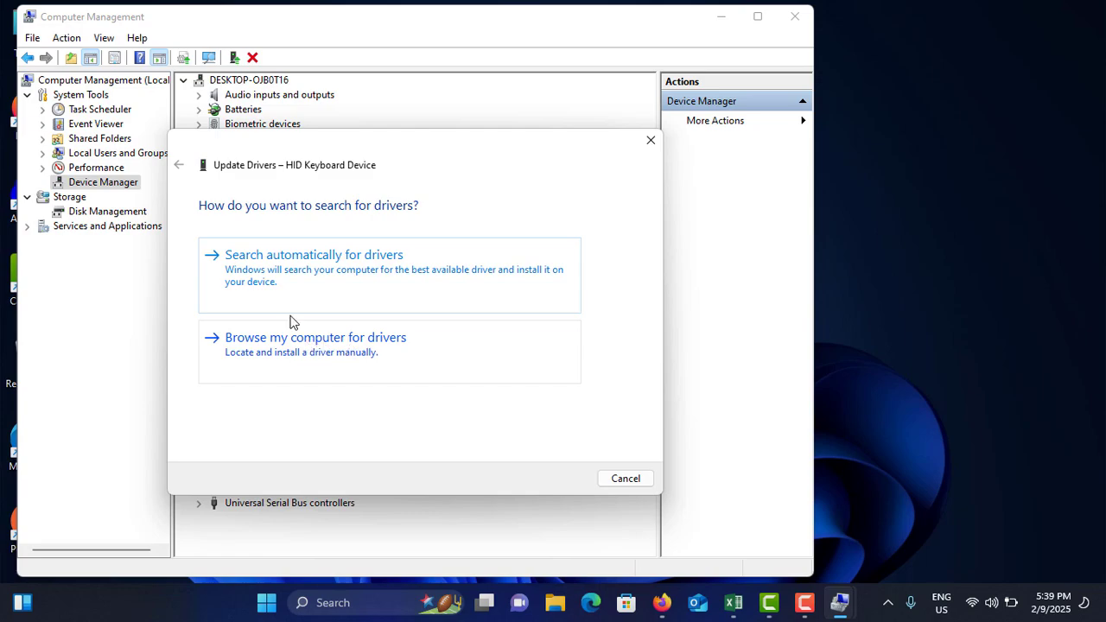
left_click(318, 272)
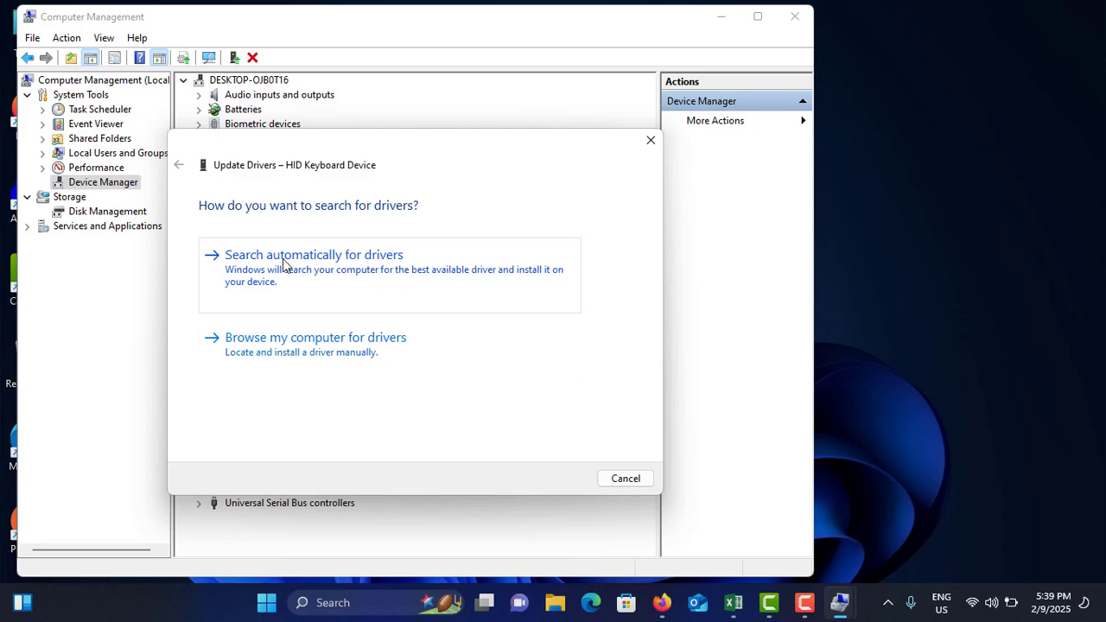
left_click(329, 270)
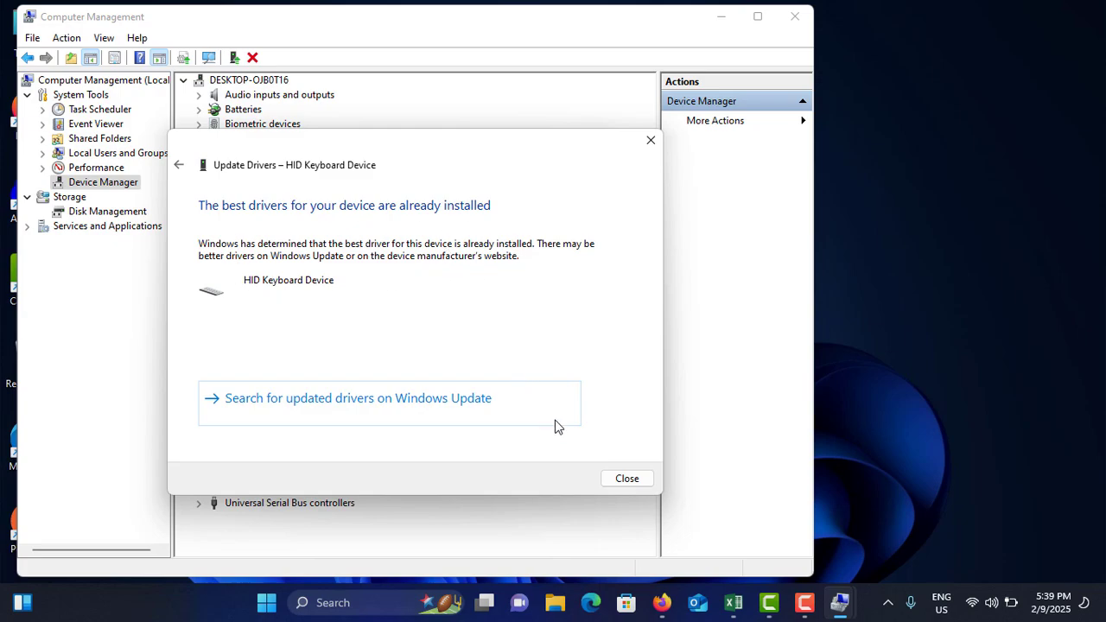
left_click(628, 481)
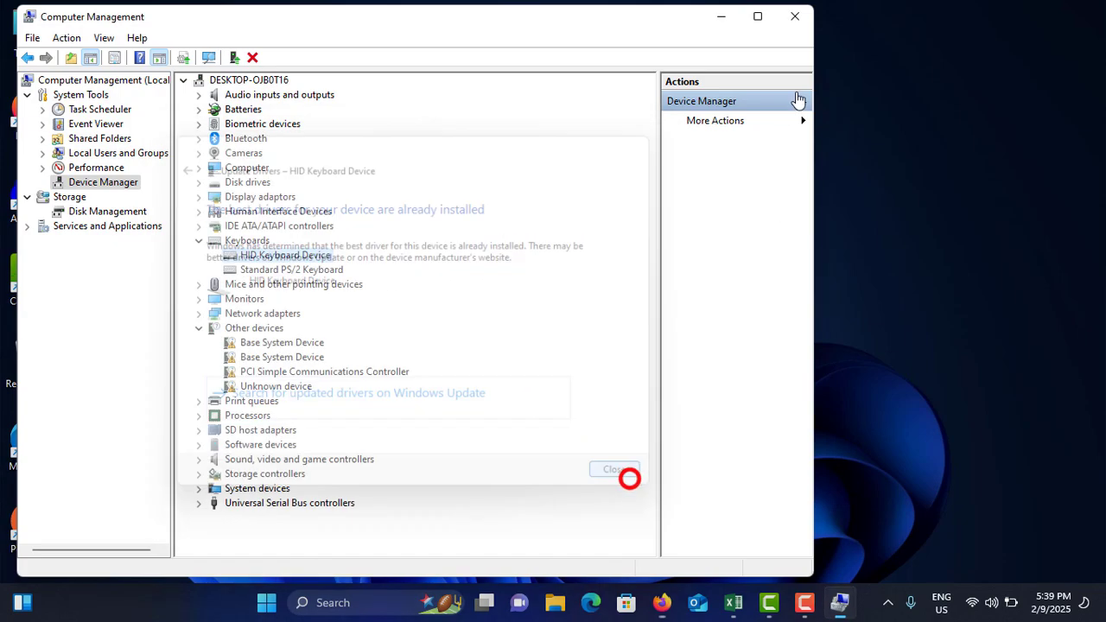
left_click(795, 16)
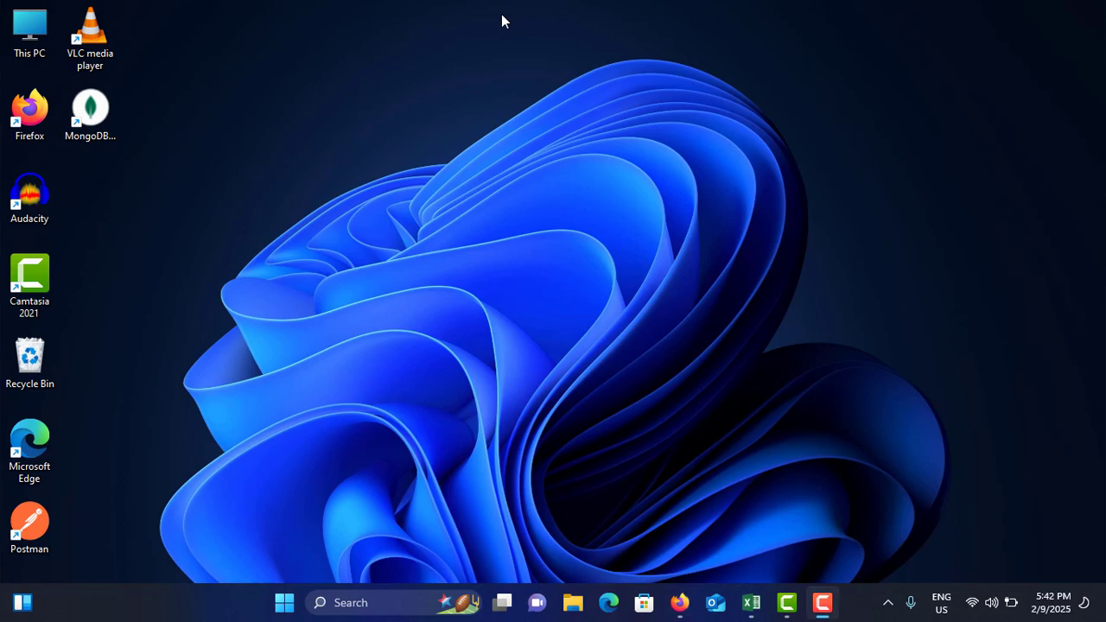
Step: Find Command Prompt through search and run it as administrator
left_click(236, 68)
left_click(365, 599)
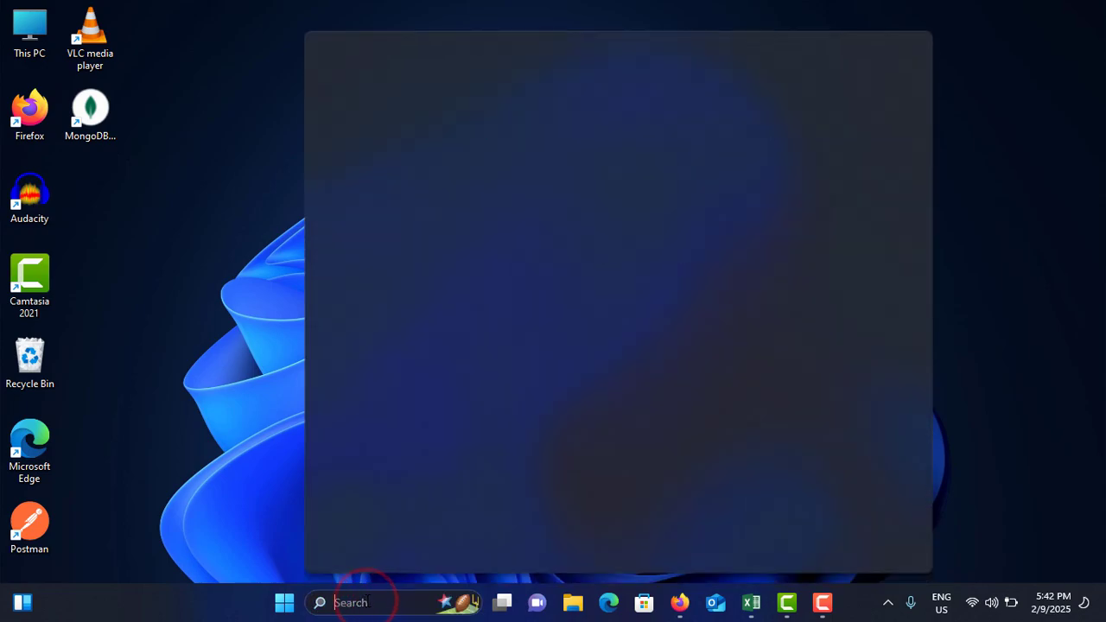
type("comm")
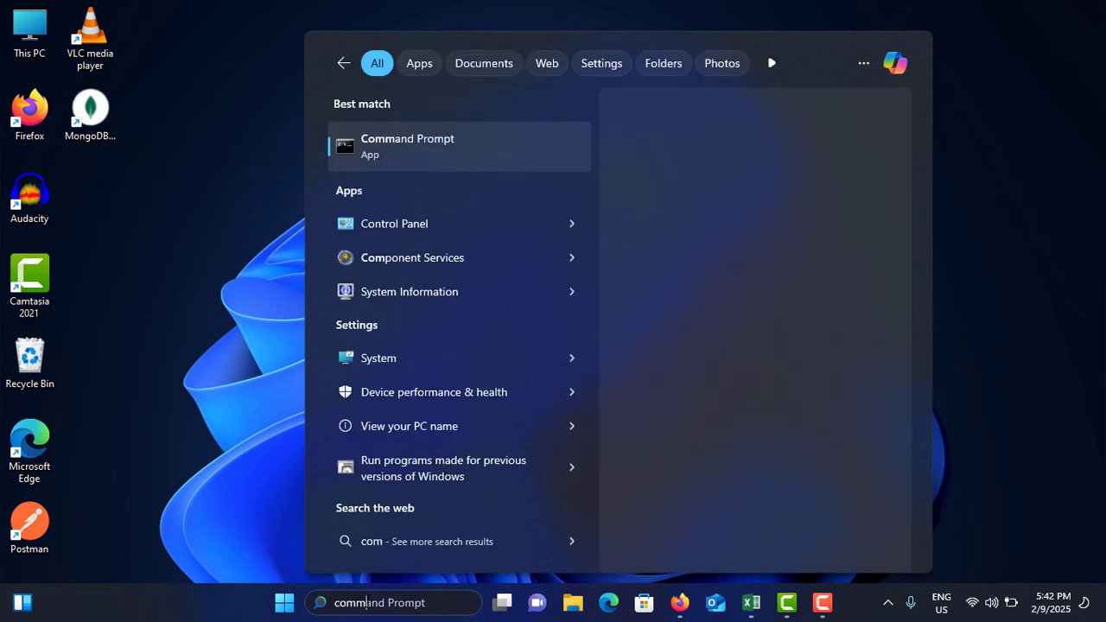
right_click(457, 150)
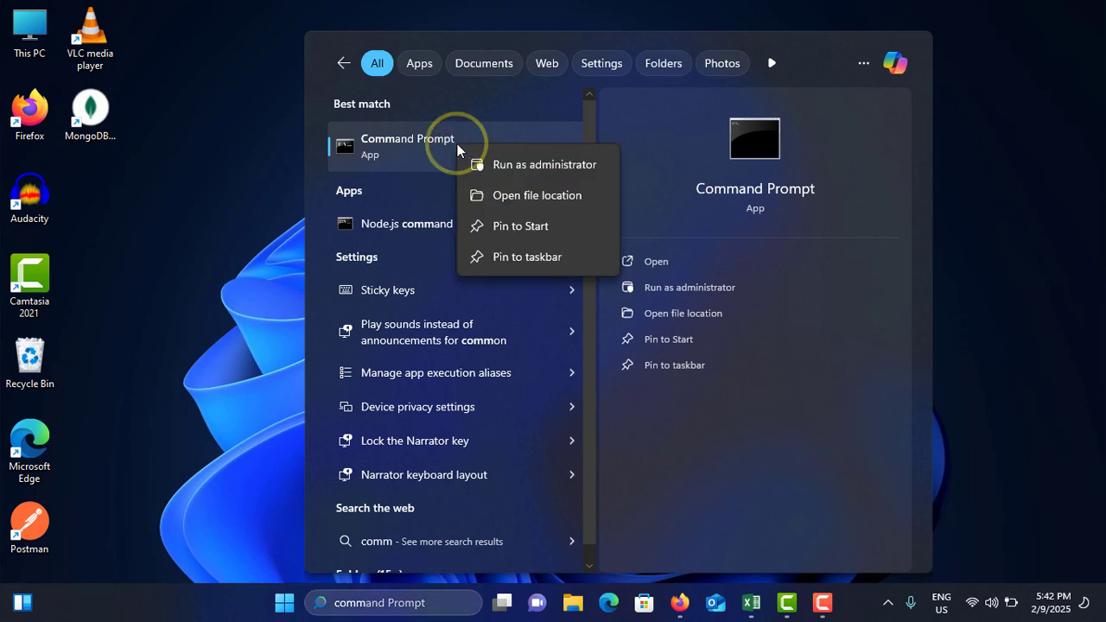
left_click(532, 171)
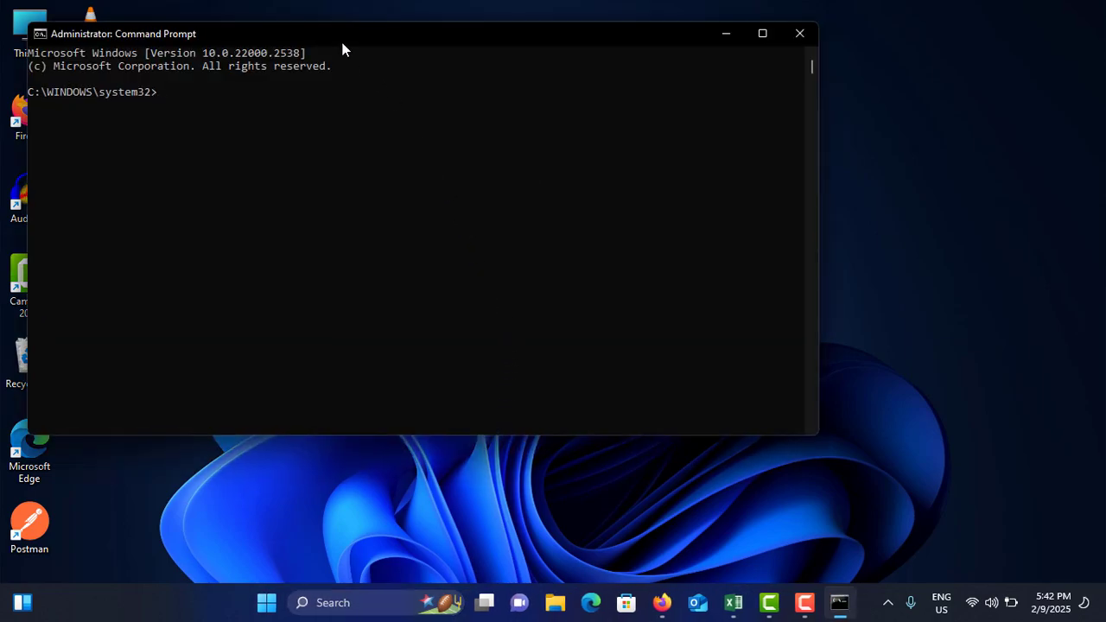
Step: Stop the Windows Update service with the command net stop wuauserv, and close Command Prompt
left_click_drag(344, 36, 506, 57)
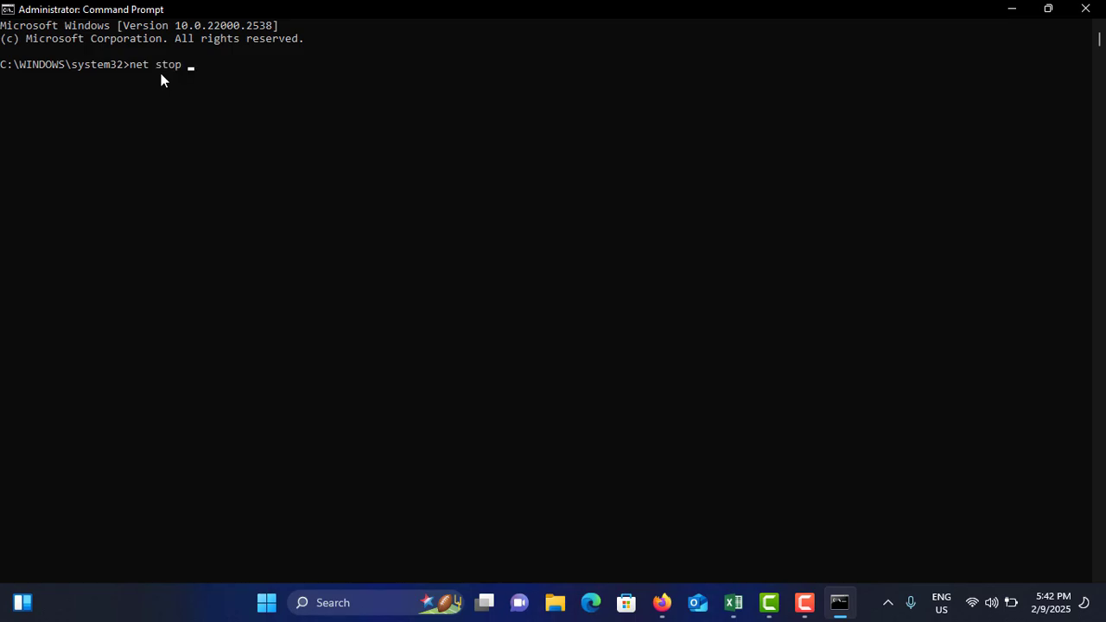
type("wuauserv")
key("Return")
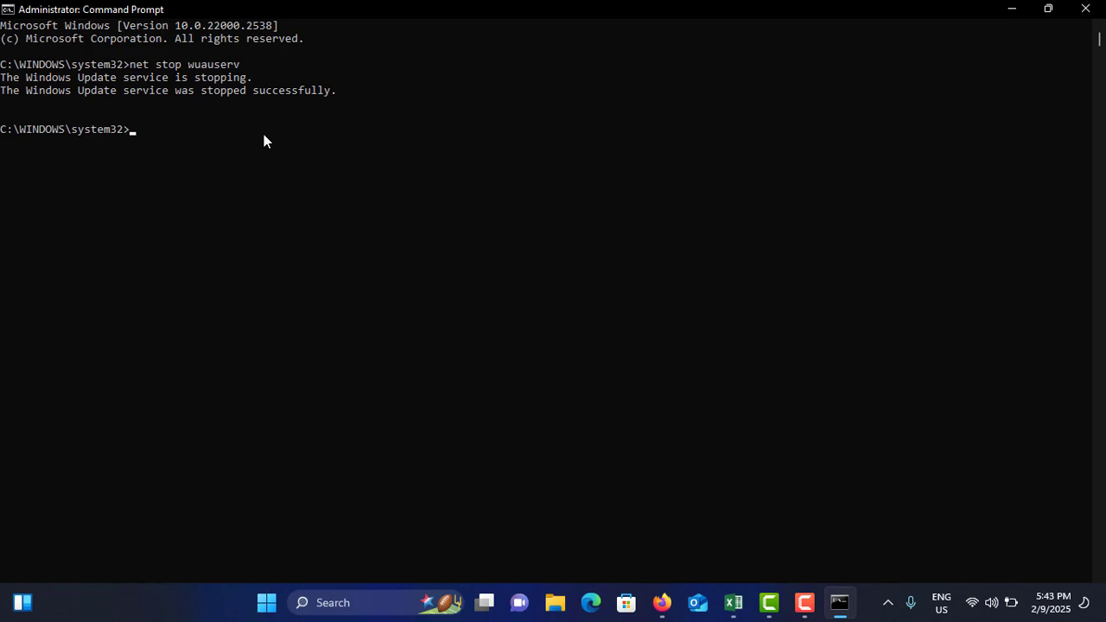
left_click(1088, 10)
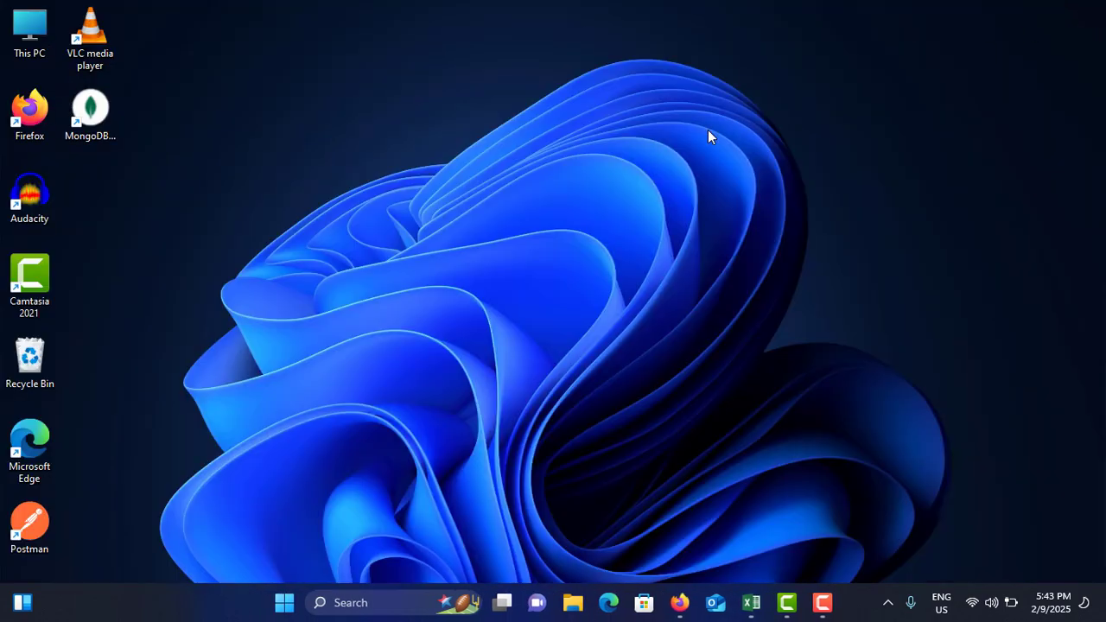